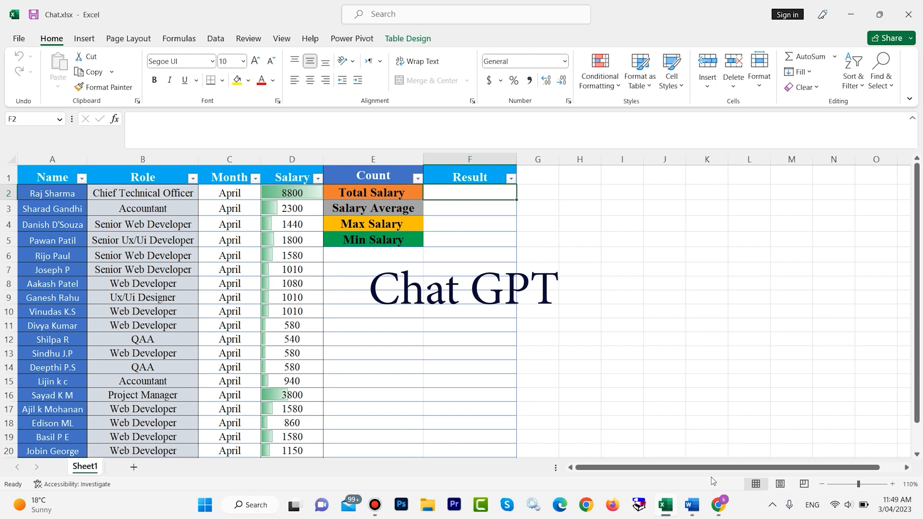
Switch to Chrome, open ChatGPT from the OpenAI site and complete the human verification check.
click(721, 505)
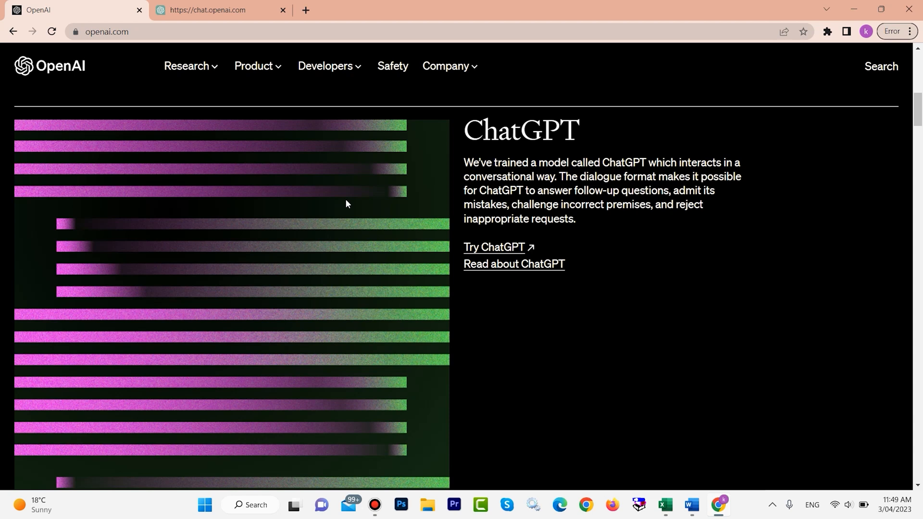
click(492, 249)
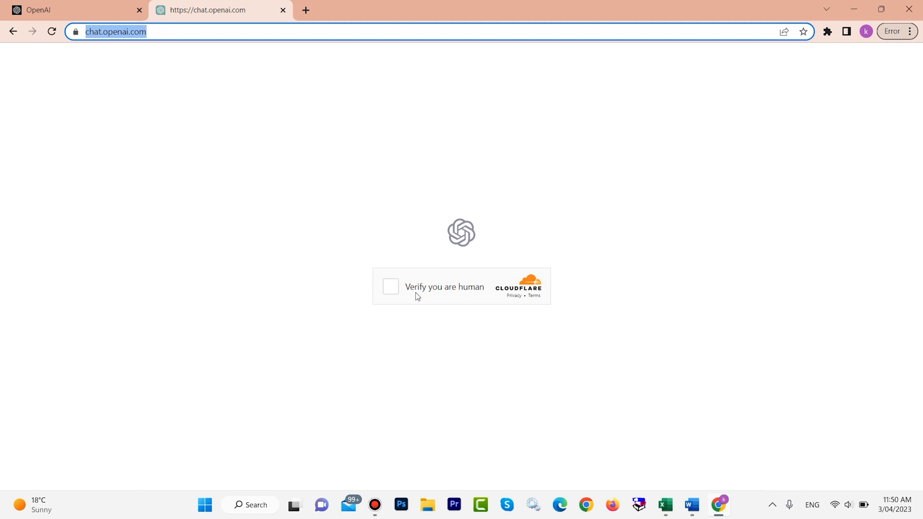
click(391, 288)
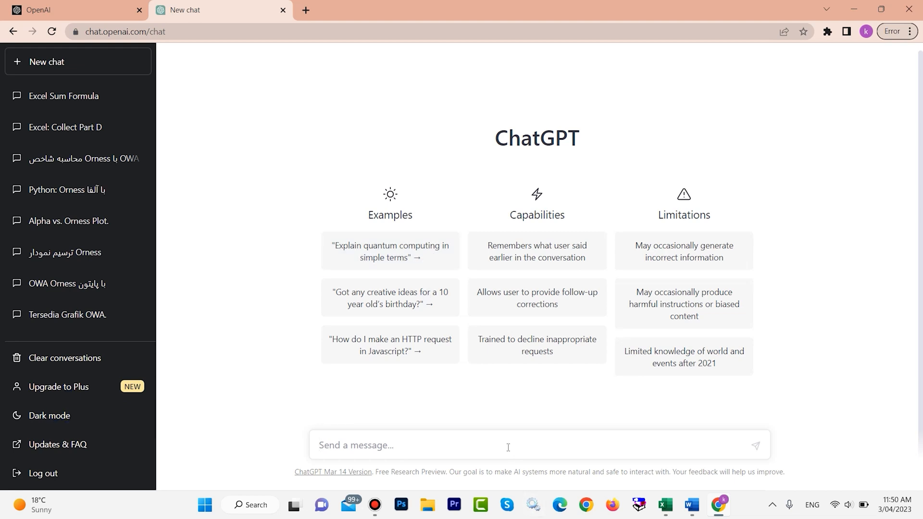
Ask ChatGPT "gave me the sum formula for the d column in Excel", checking the Salary column in the workbook before sending.
click(665, 504)
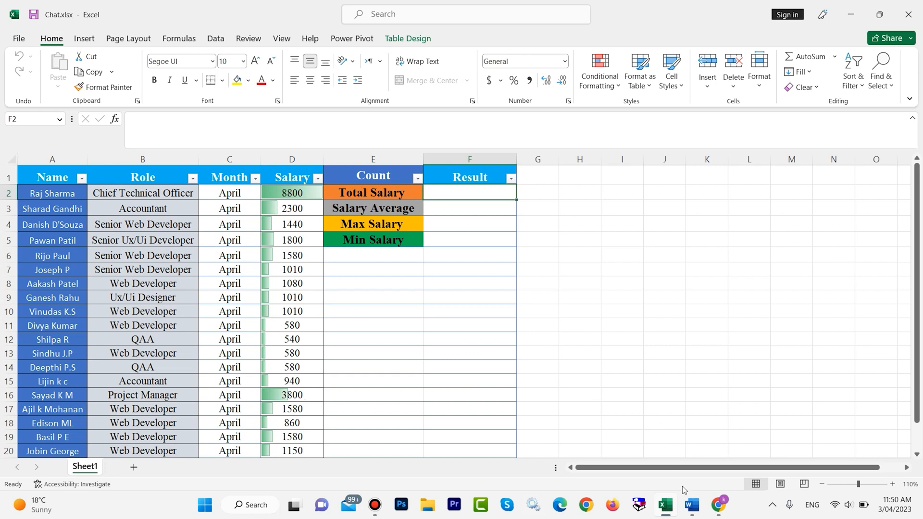
mouse_move(688, 511)
click(684, 457)
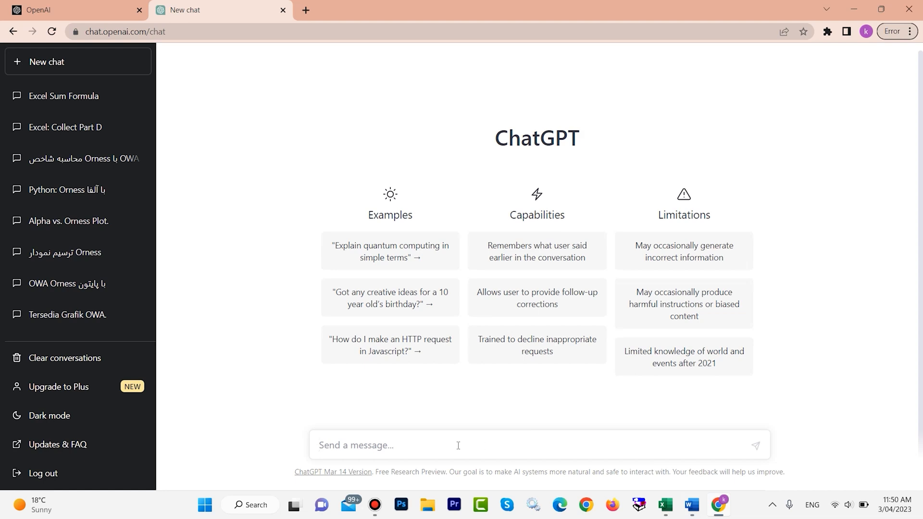
text(gave me the sum formula for the d column in Excel)
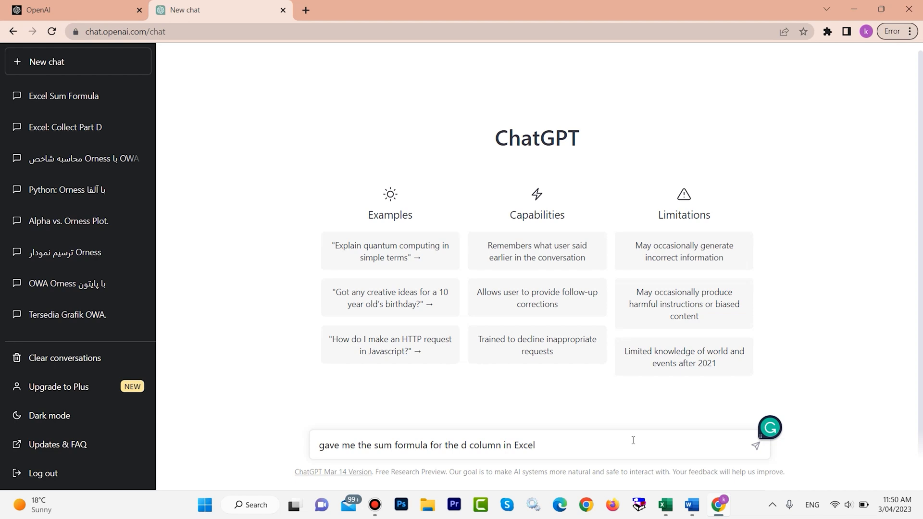
click(666, 504)
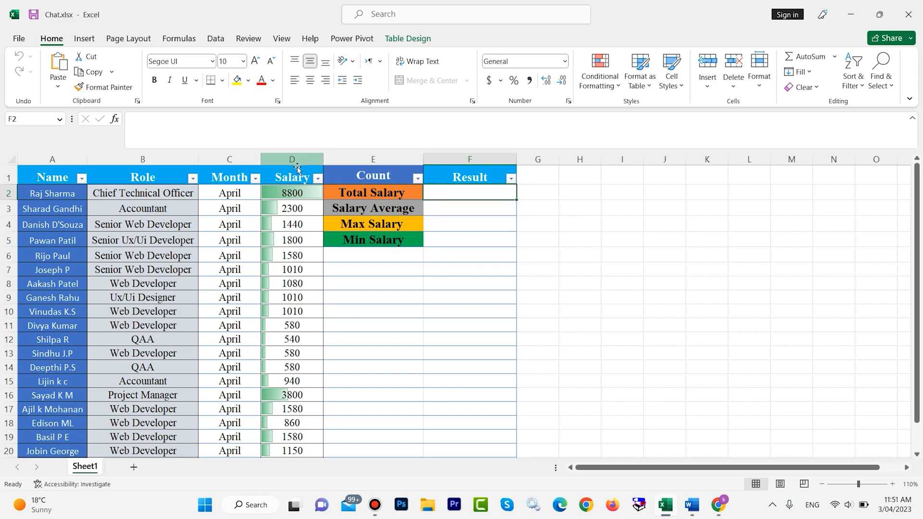
click(716, 507)
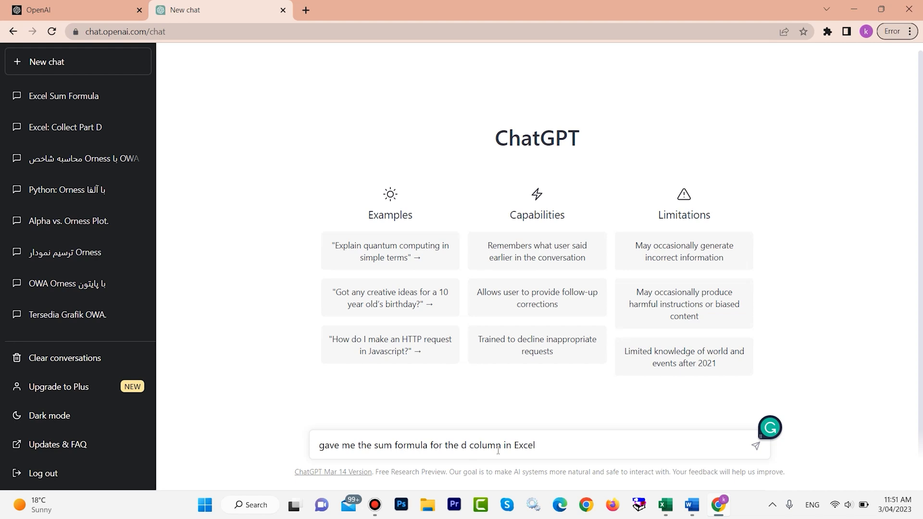
click(755, 448)
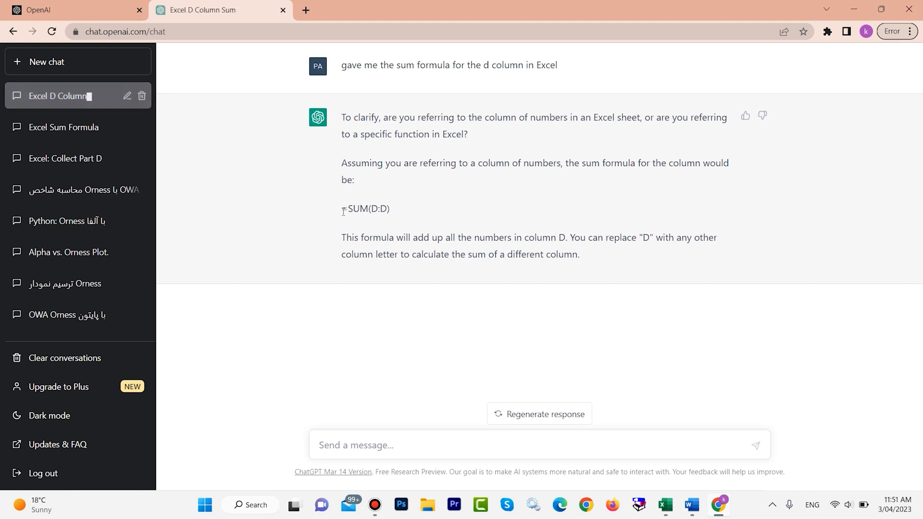
Copy the formula =SUM(D:D) from the reply and paste it into the Total Salary result cell F2 in Excel.
drag(342, 213, 395, 215)
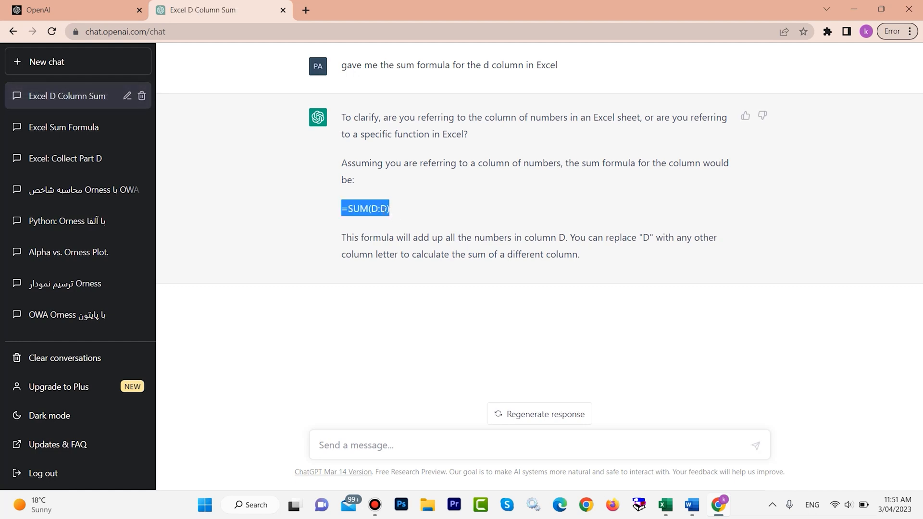
right_click(366, 209)
click(381, 219)
click(665, 511)
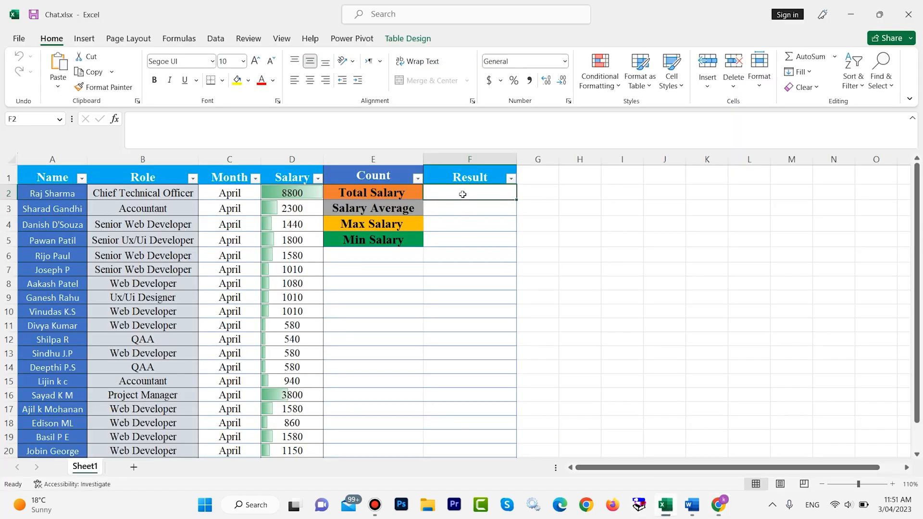
key(ctrl+v)
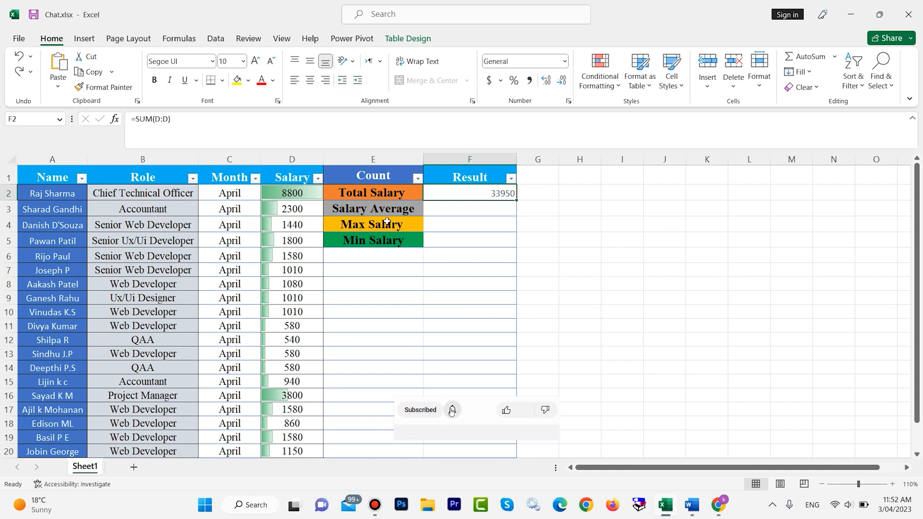
Return to ChatGPT and send the message "gave me the Average formula for the d column in Excel".
key(alt+Tab)
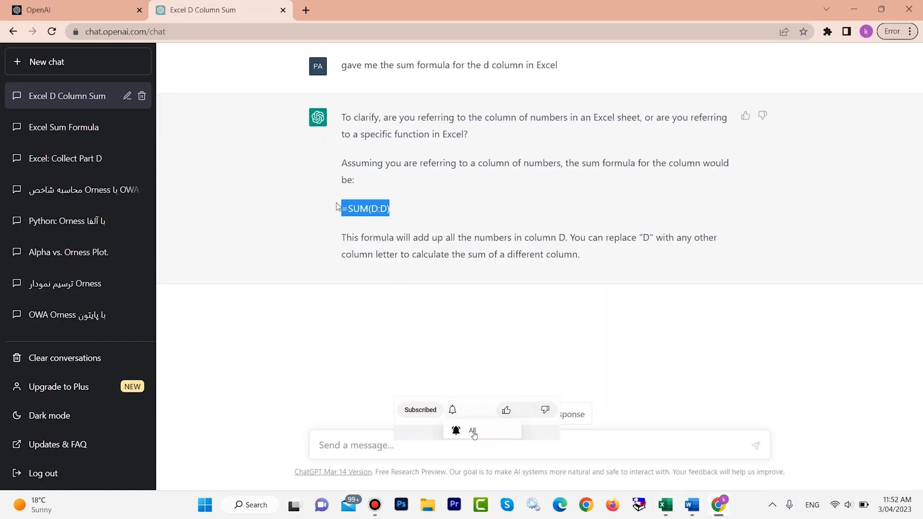
click(391, 443)
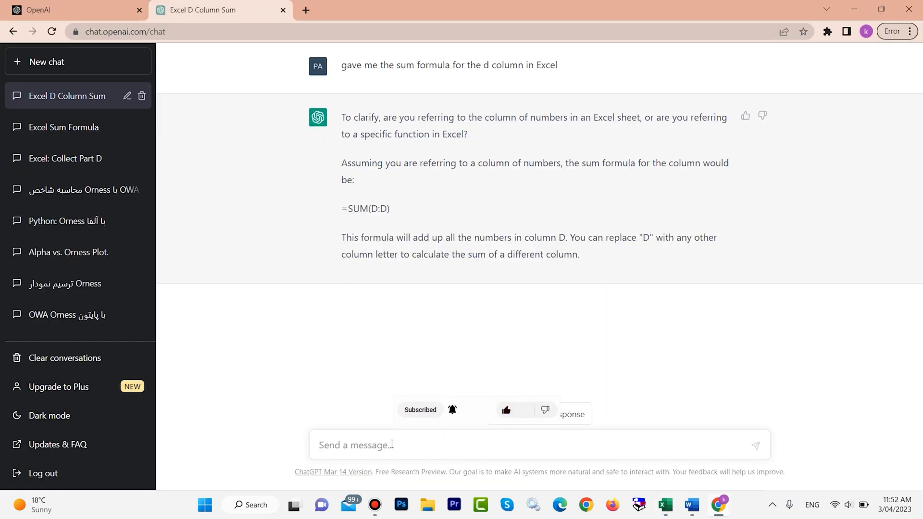
key(ctrl+v)
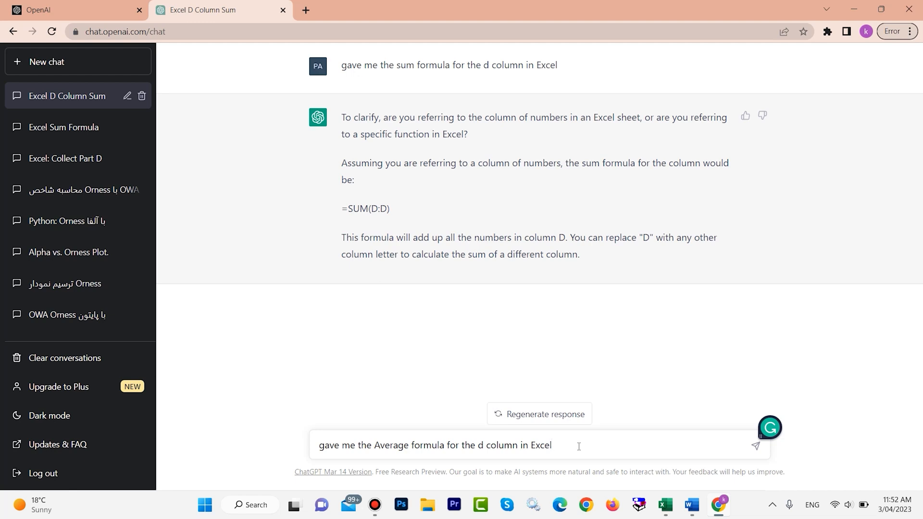
click(756, 446)
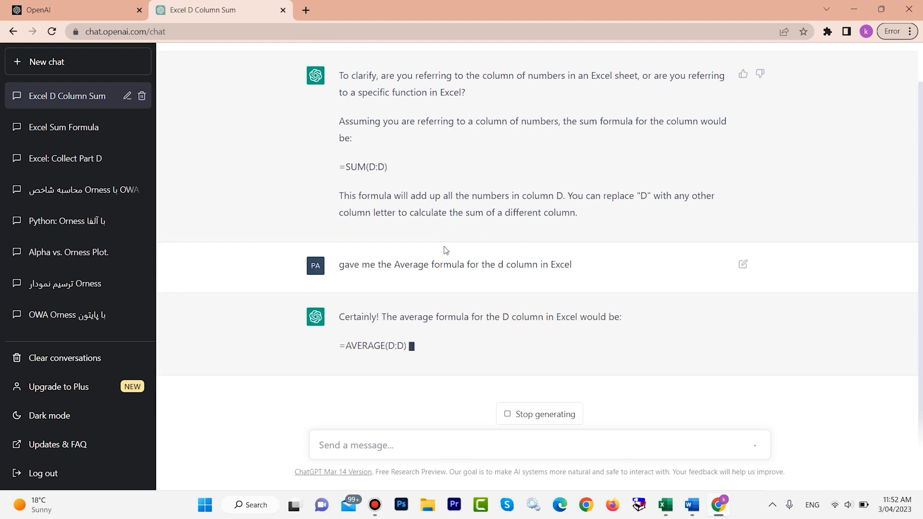
Copy the formula =AVERAGE(D:D) from the reply and paste it into the Salary Average result cell F3 in Excel.
double_click(366, 301)
triple_click(367, 301)
right_click(367, 300)
click(386, 309)
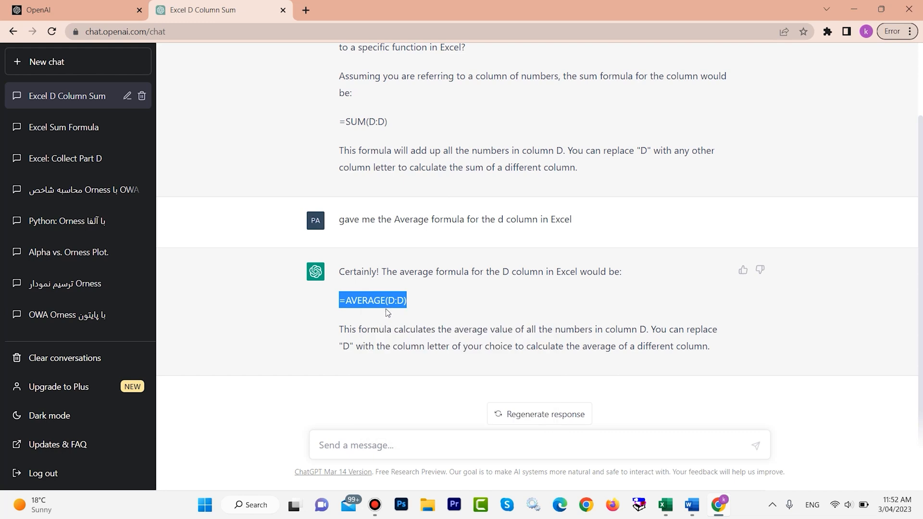
click(667, 507)
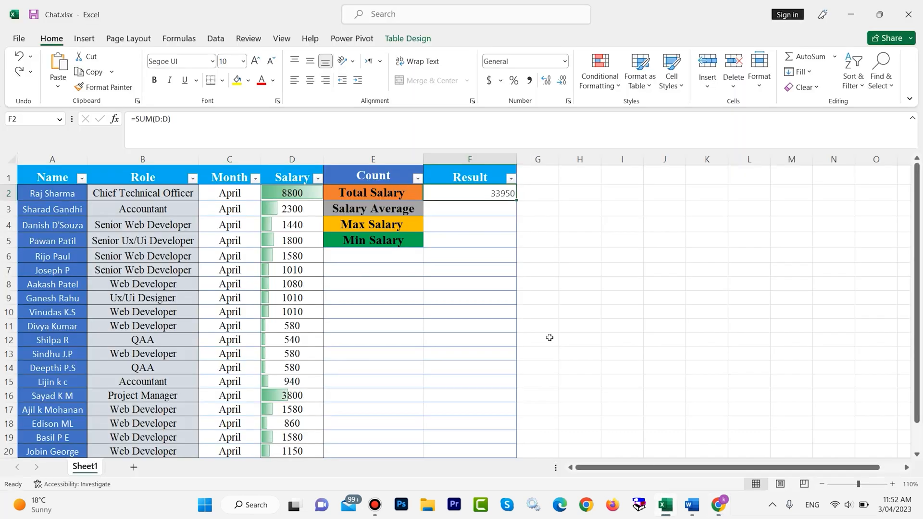
click(465, 208)
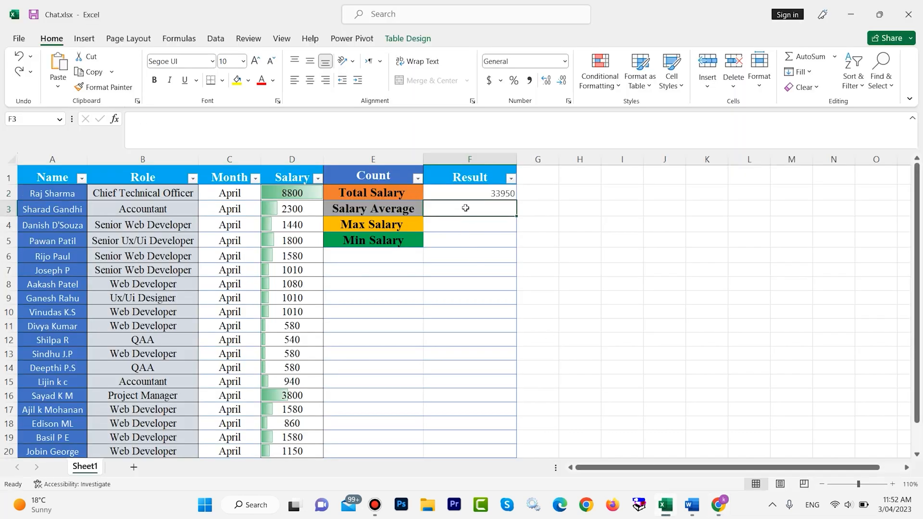
key(ctrl+v)
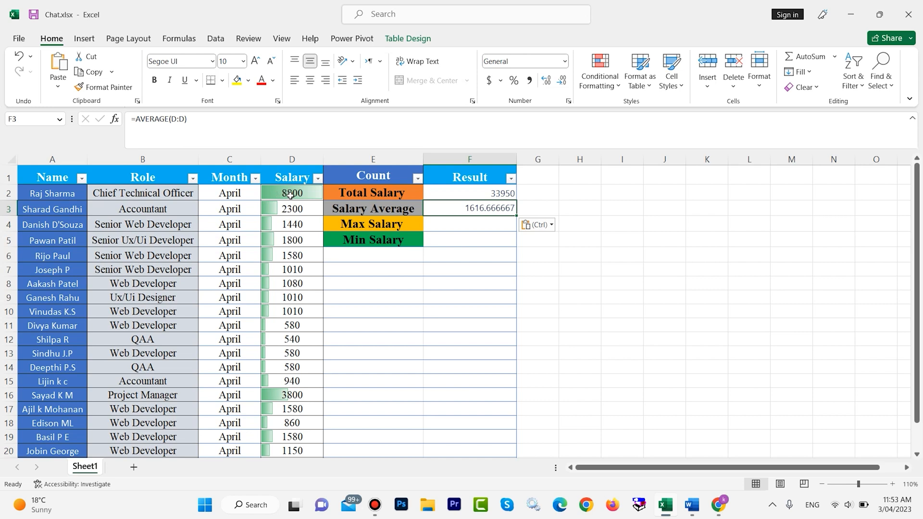
Select the Max Salary result cell F4, then ask ChatGPT "gave me the Max formula for the d column in Excel".
click(466, 228)
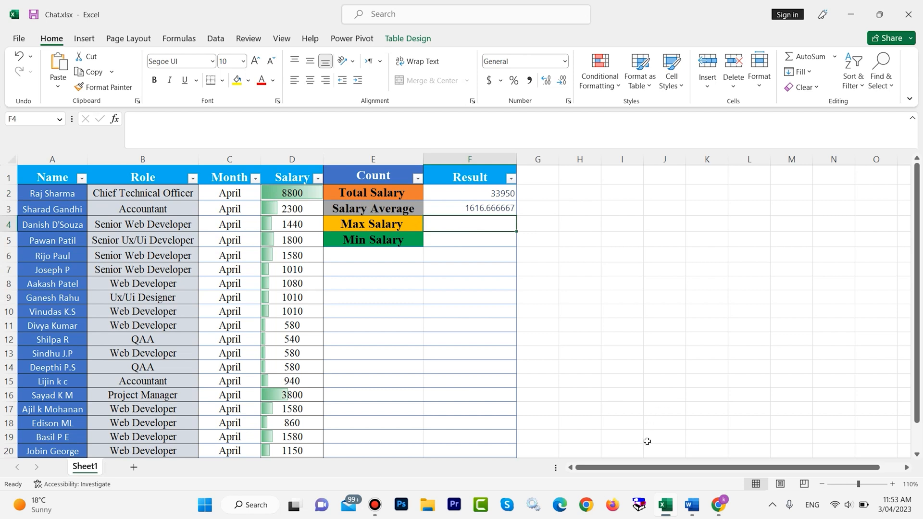
click(719, 510)
click(492, 440)
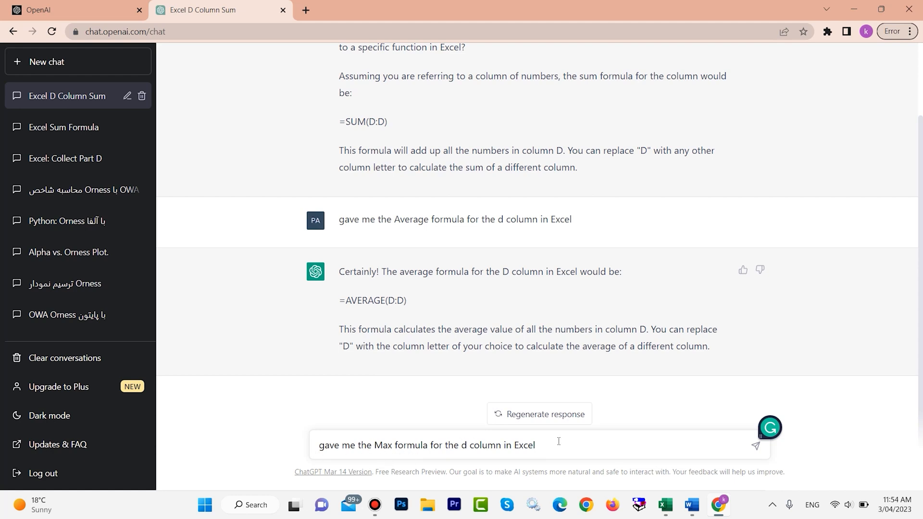
click(667, 508)
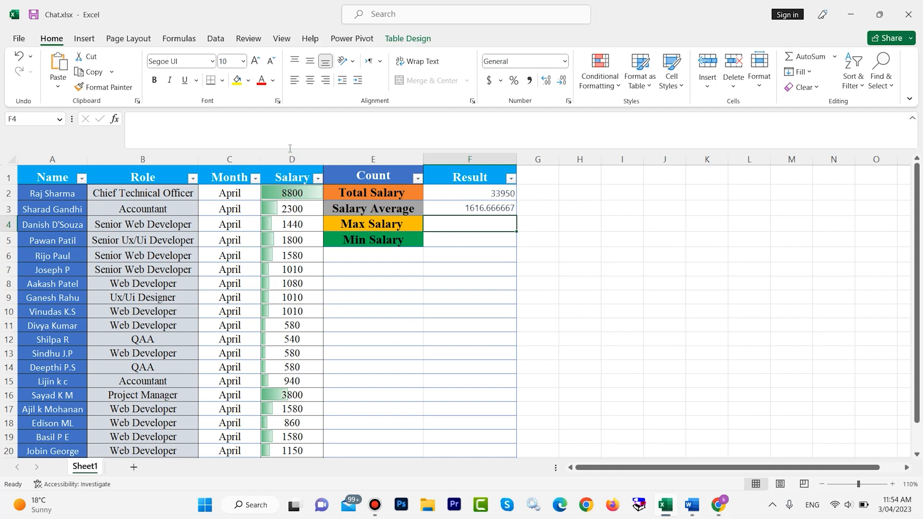
click(719, 514)
click(757, 445)
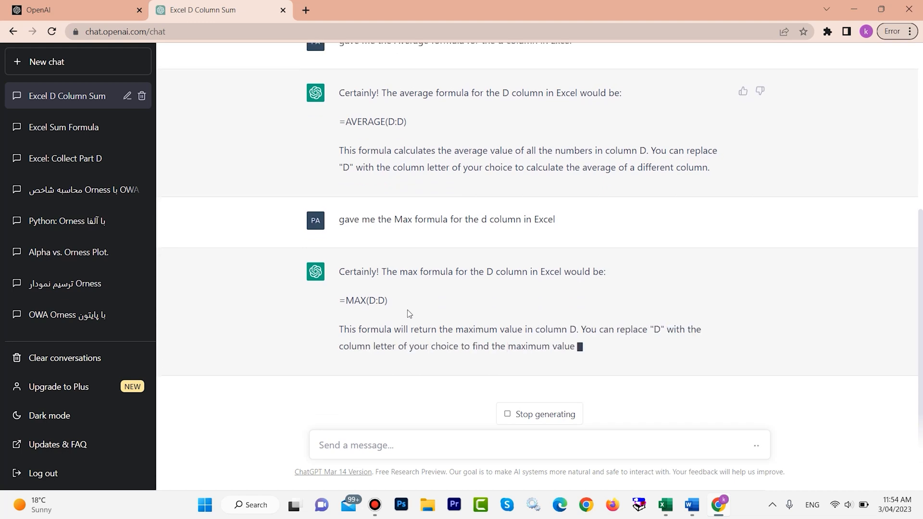
Copy the formula =MAX(D:D) from the reply and paste it into the Max Salary result cell F4 in Excel.
triple_click(367, 300)
right_click(366, 301)
click(379, 309)
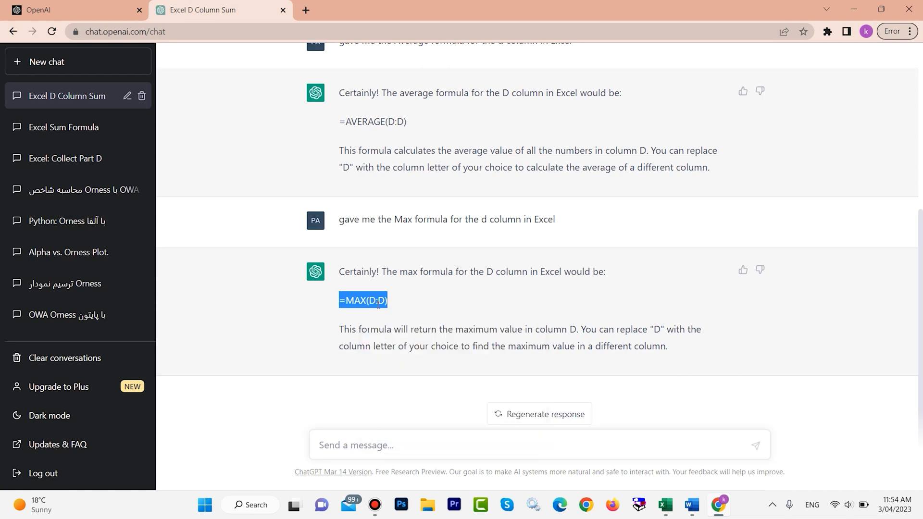
click(665, 505)
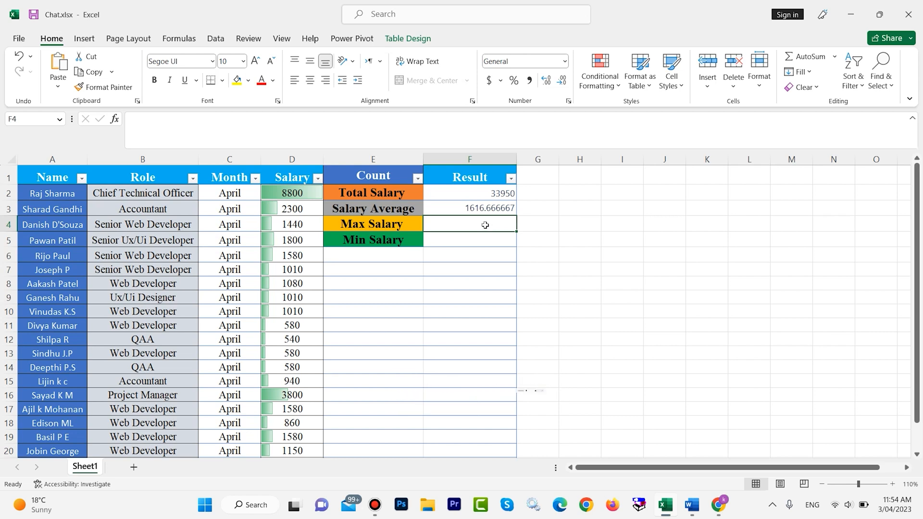
key(ctrl+v)
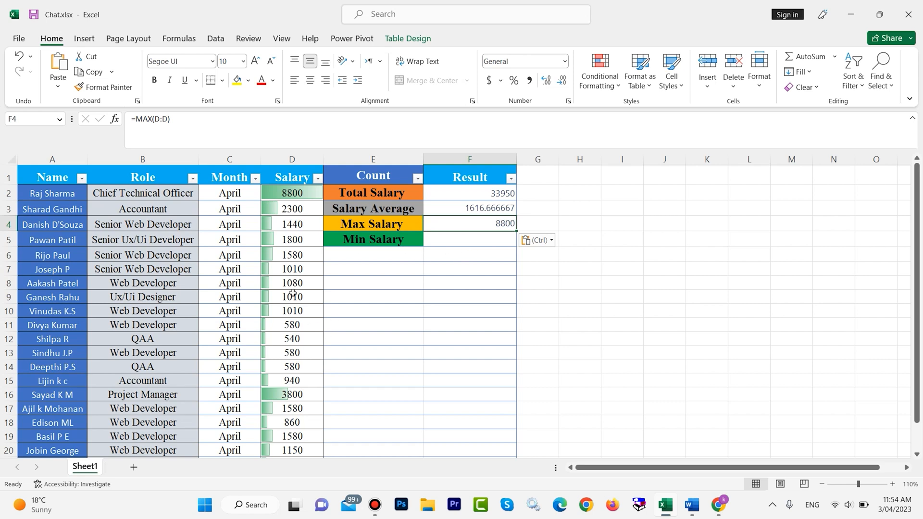
Look through the Salary column for the lowest value and ask ChatGPT "gave me the Min formula for the d column in Excel".
scroll(295, 270, down, 2)
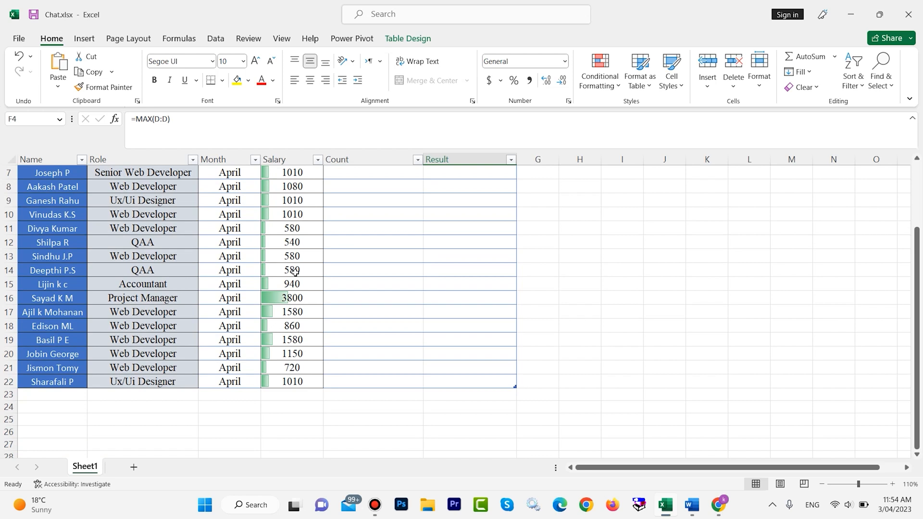
click(292, 243)
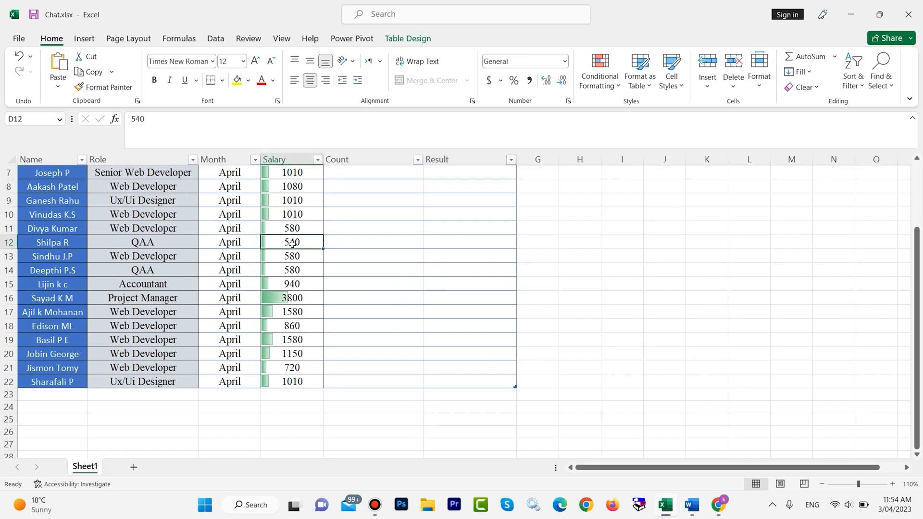
scroll(319, 241, up, 2)
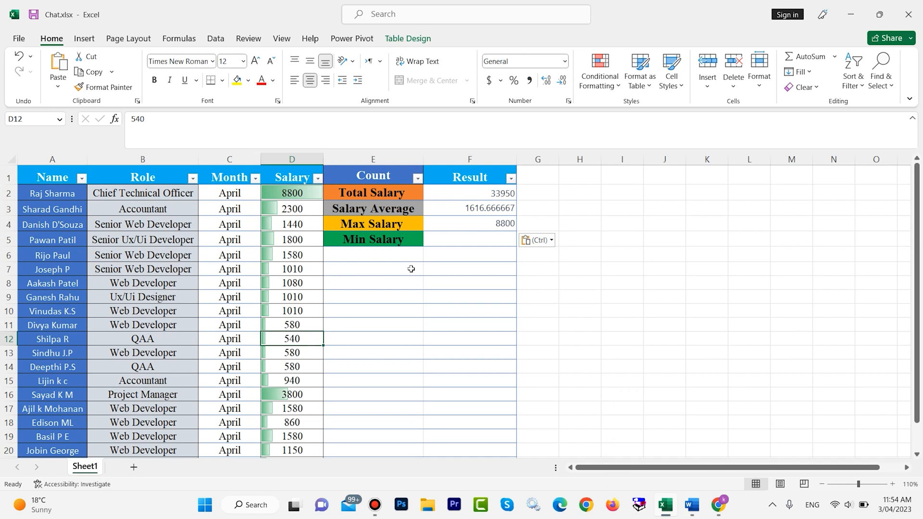
click(719, 505)
click(558, 440)
key(ctrl+v)
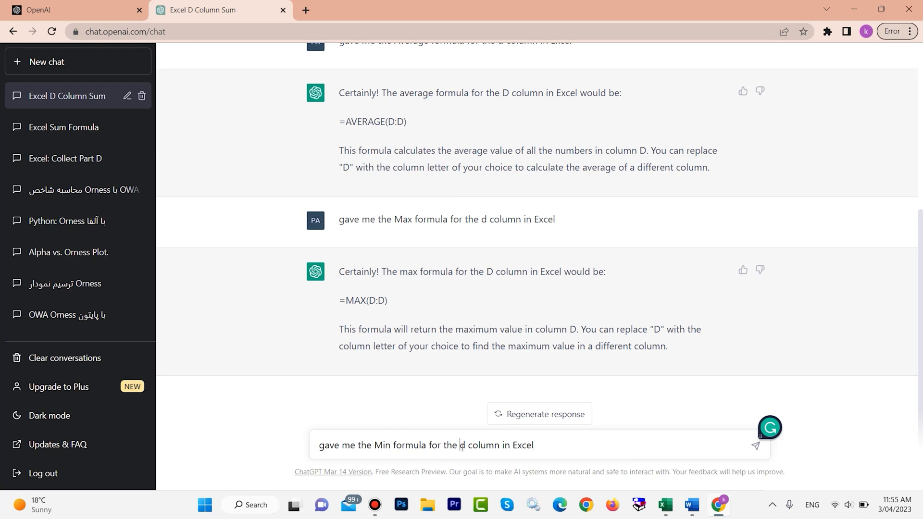
click(666, 505)
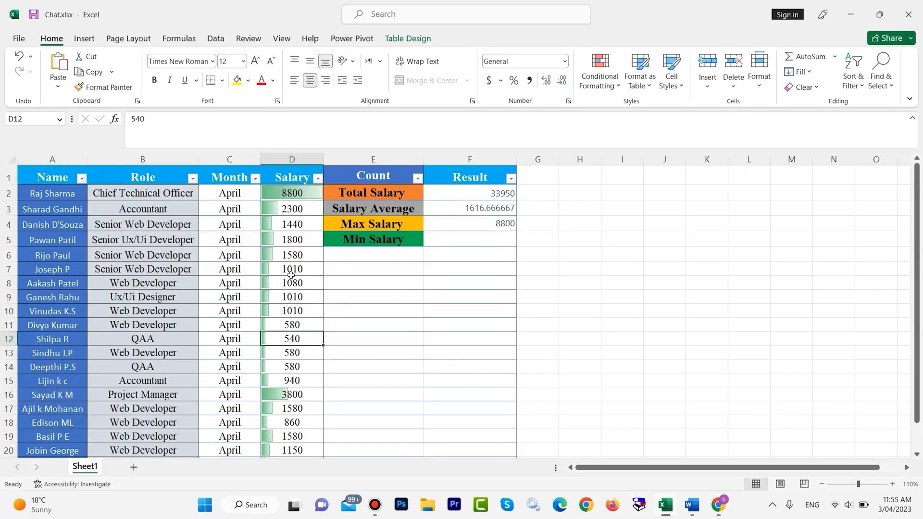
click(718, 505)
click(756, 446)
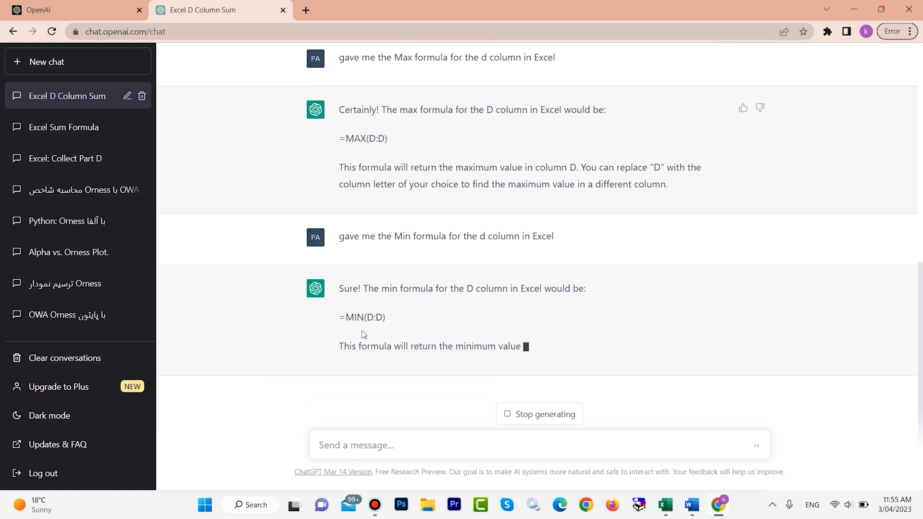
Copy the formula =MIN(D:D) from the reply and select the Min Salary result cell F5 in Excel.
triple_click(362, 310)
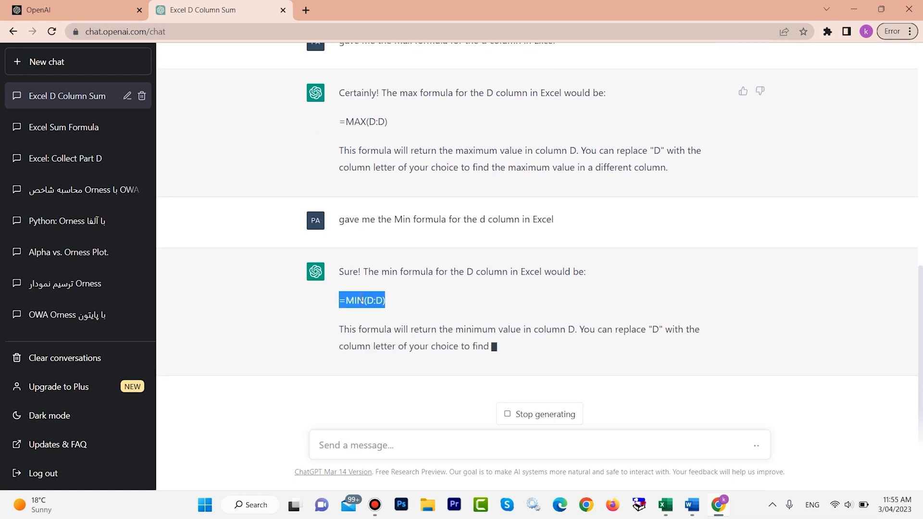
right_click(361, 300)
click(384, 309)
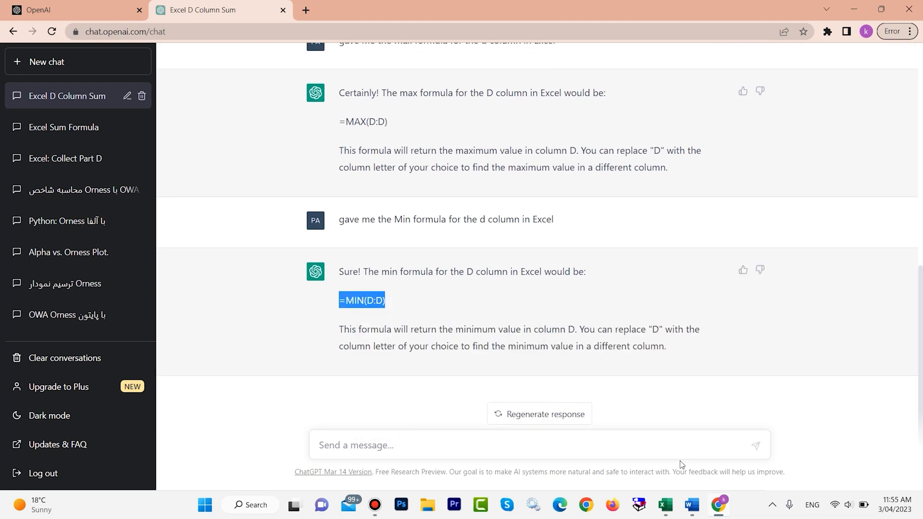
click(666, 505)
click(485, 246)
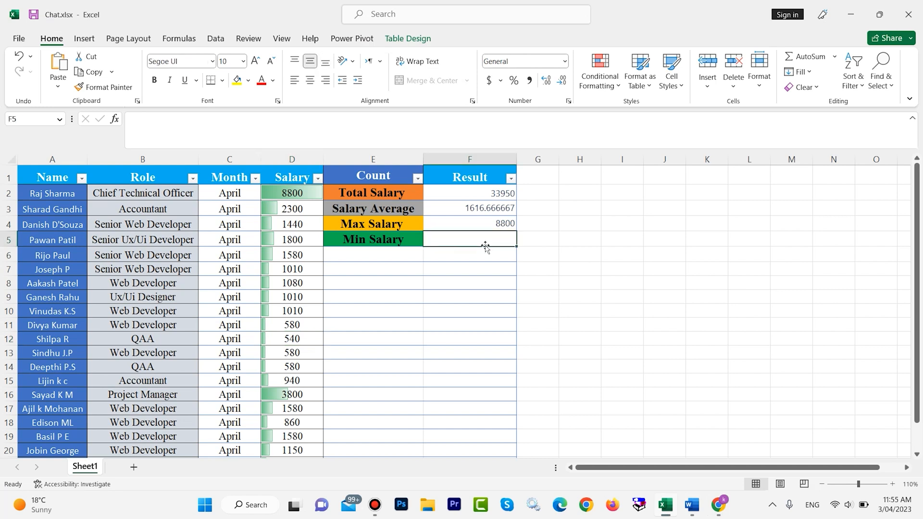
click(534, 239)
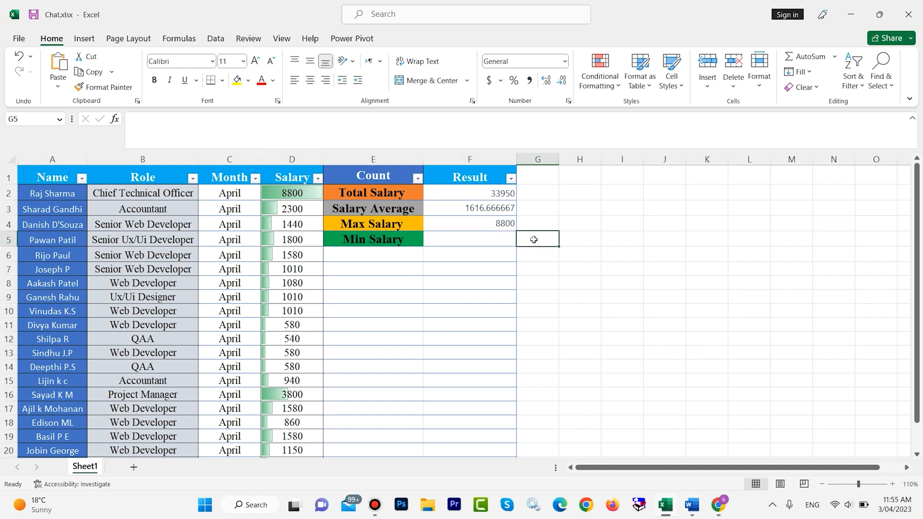
key(ctrl+v)
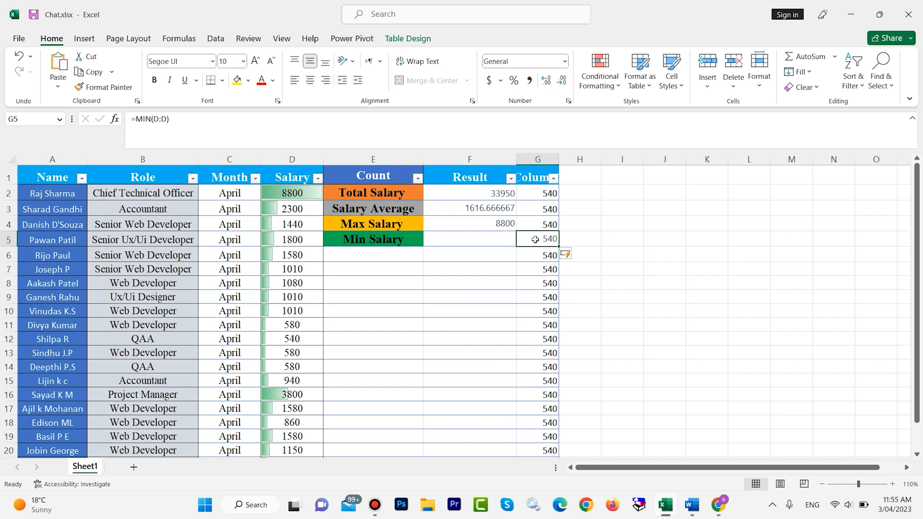
key(ctrl+z)
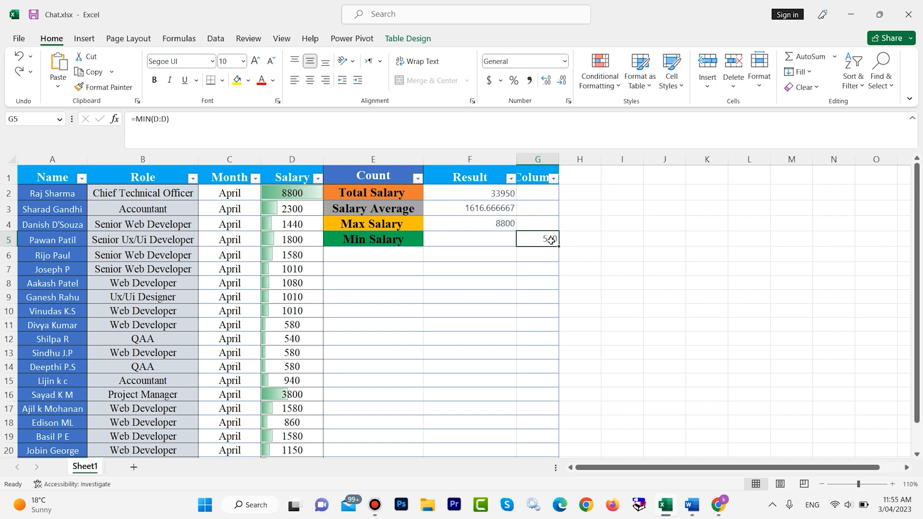
key(ctrl+z)
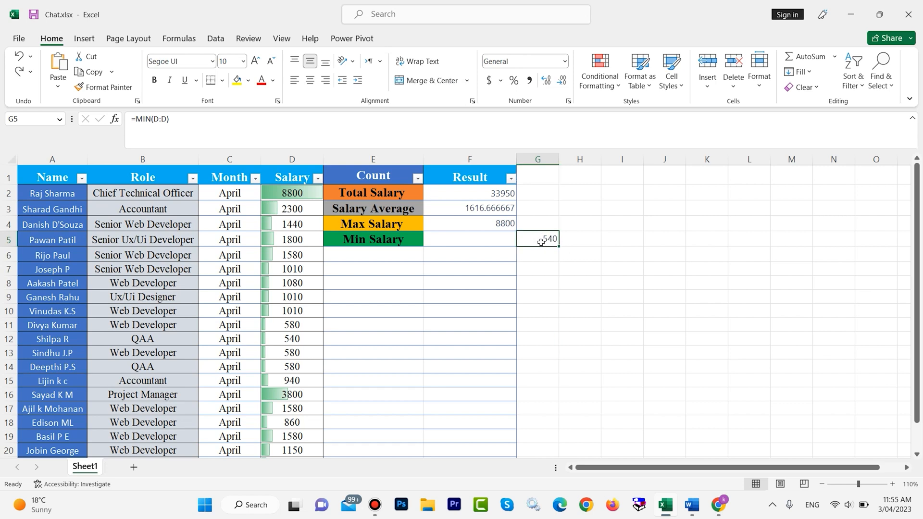
key(ctrl+z)
Paste the copied formula =MIN(D:D) into the Min Salary result cell F5.
click(507, 242)
key(ctrl+v)
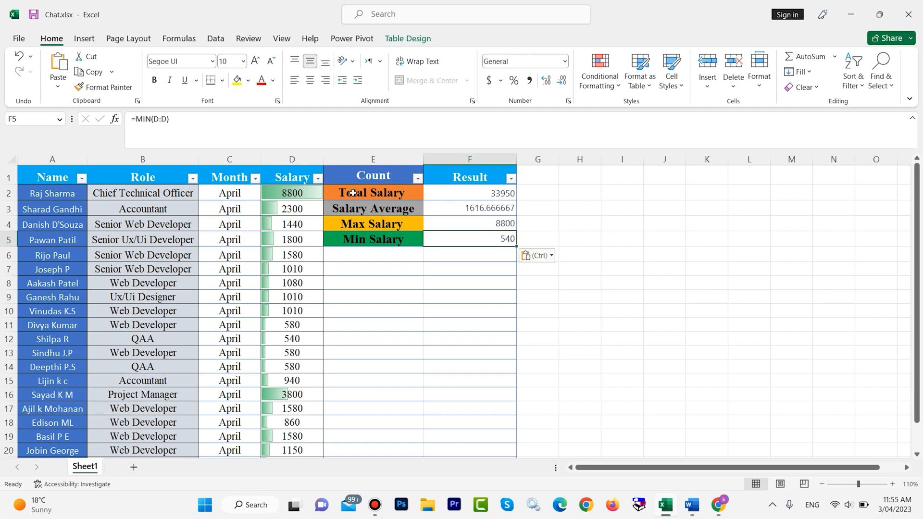